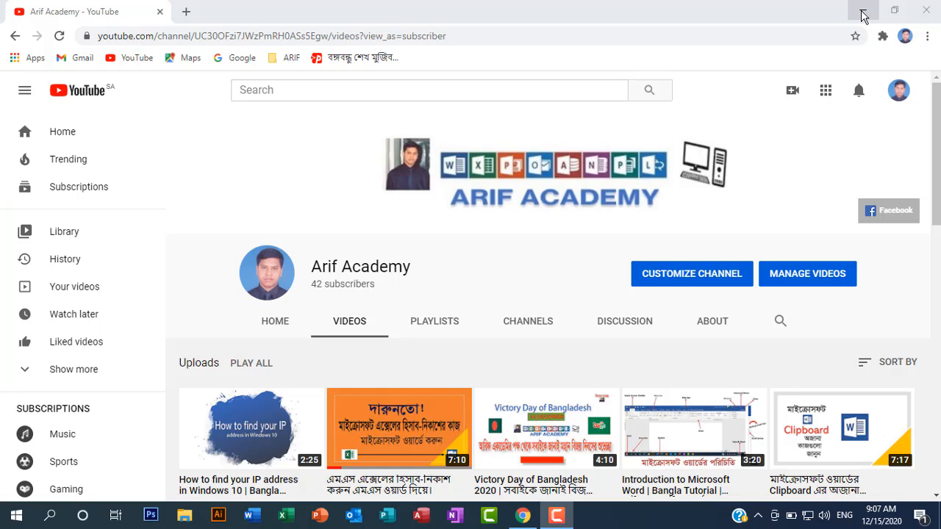
Search Windows for "paint", launch Paint 3D and create a new blank project
{"action": "left_click", "coordinate": [863, 11]}
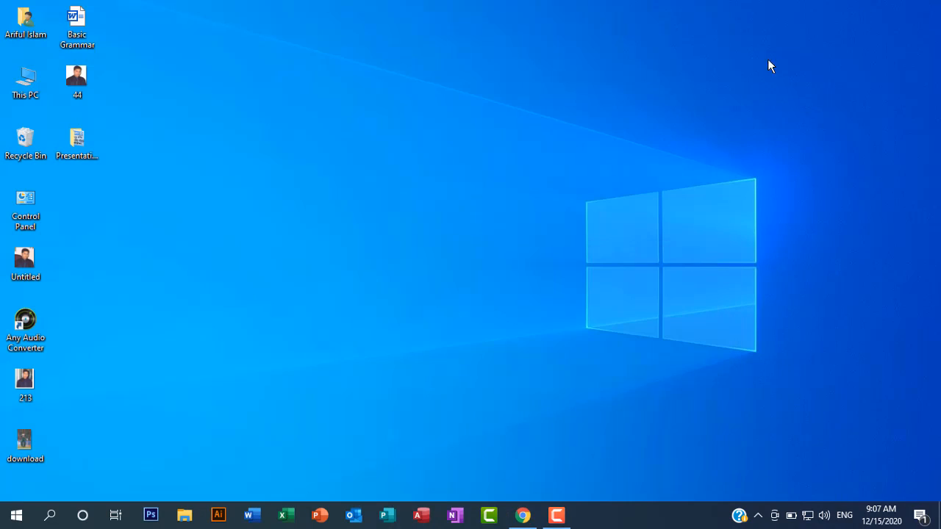
{"action": "left_click", "coordinate": [51, 517]}
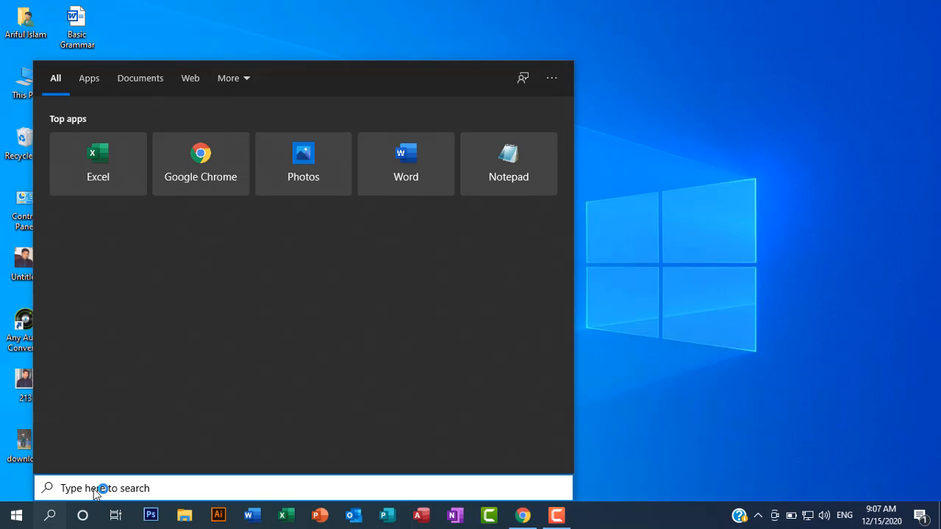
{"action": "type", "text": "pa"}
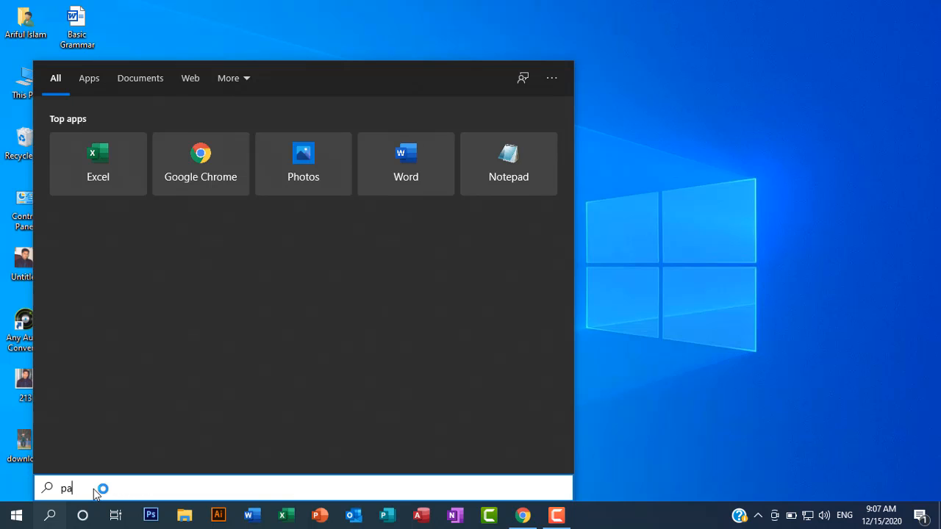
{"action": "type", "text": "int"}
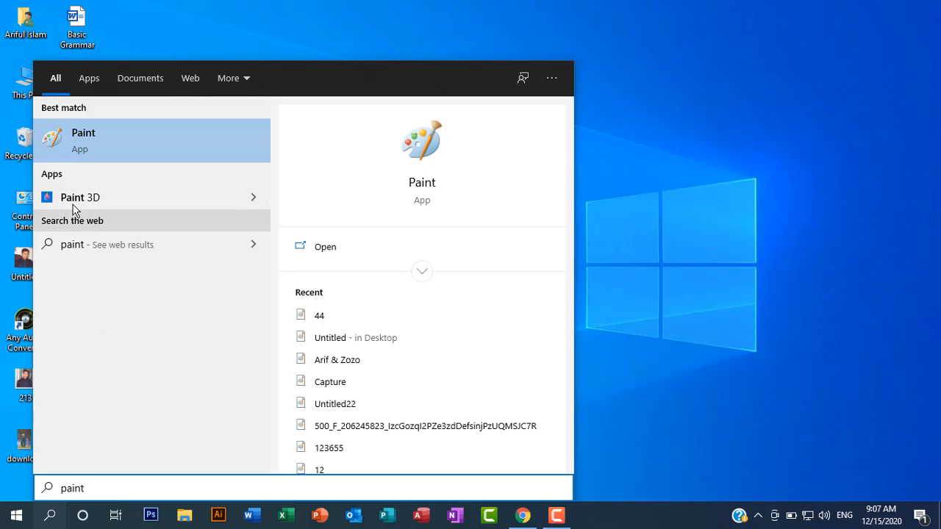
{"action": "left_click", "coordinate": [187, 202]}
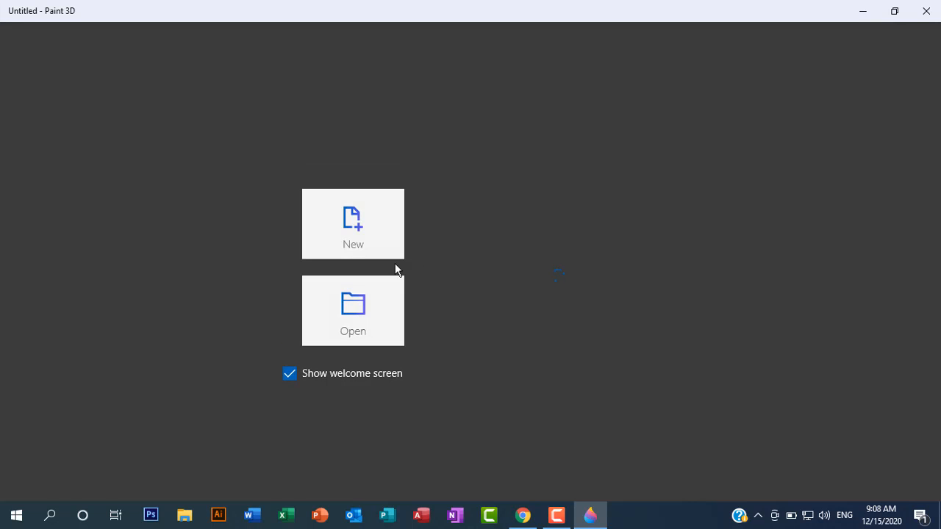
{"action": "left_click", "coordinate": [352, 234]}
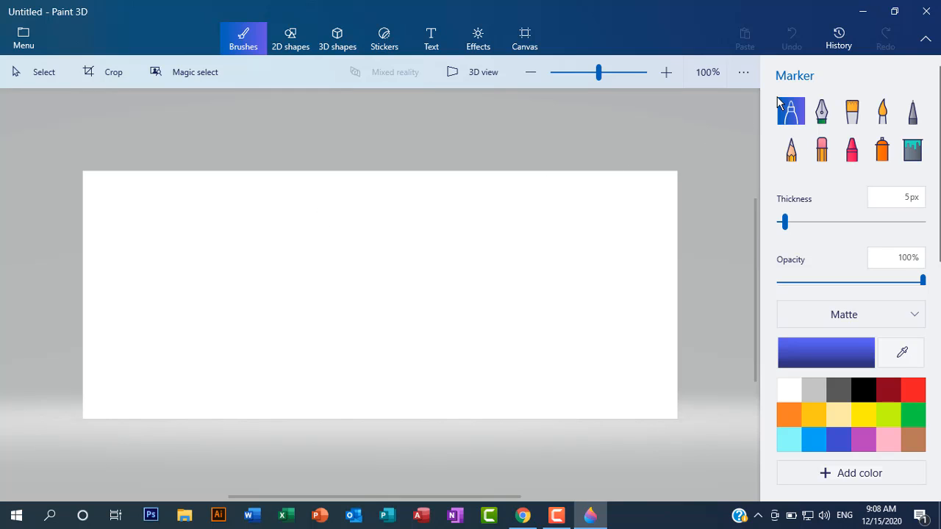
Insert the desktop image "download" onto the blank canvas, with the project window maximized again after the import
{"action": "left_click", "coordinate": [893, 11]}
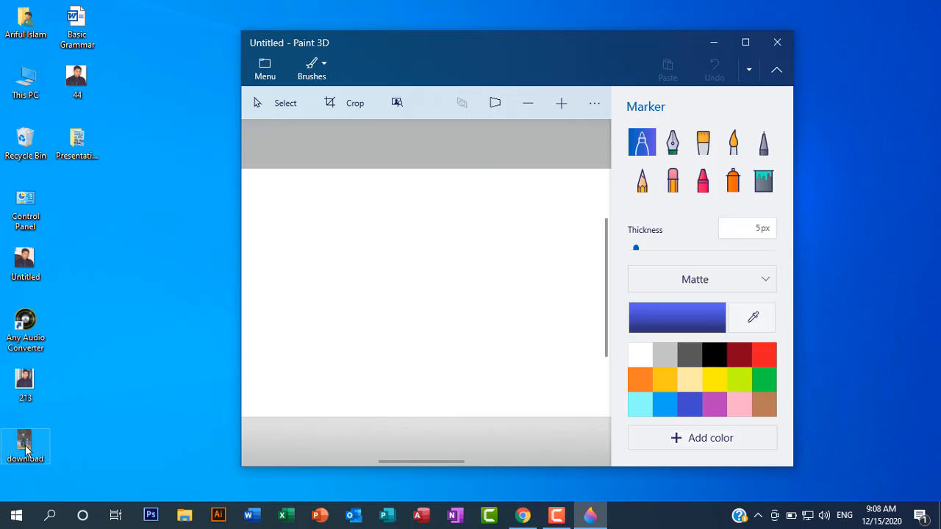
{"action": "mouse_move", "coordinate": [26, 450]}
{"action": "left_mouse_down"}
{"action": "mouse_move", "coordinate": [152, 439]}
{"action": "mouse_move", "coordinate": [355, 363]}
{"action": "mouse_move", "coordinate": [447, 298]}
{"action": "left_mouse_up"}
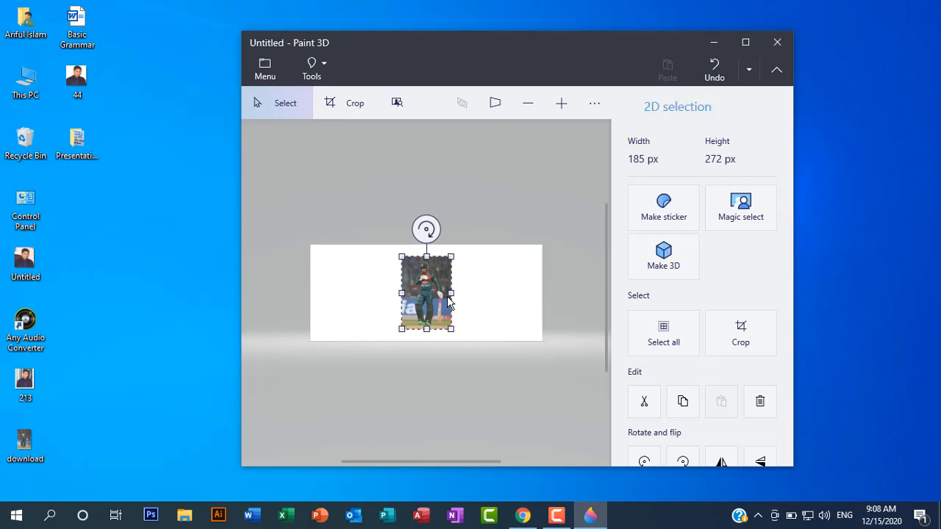
{"action": "left_click", "coordinate": [745, 42]}
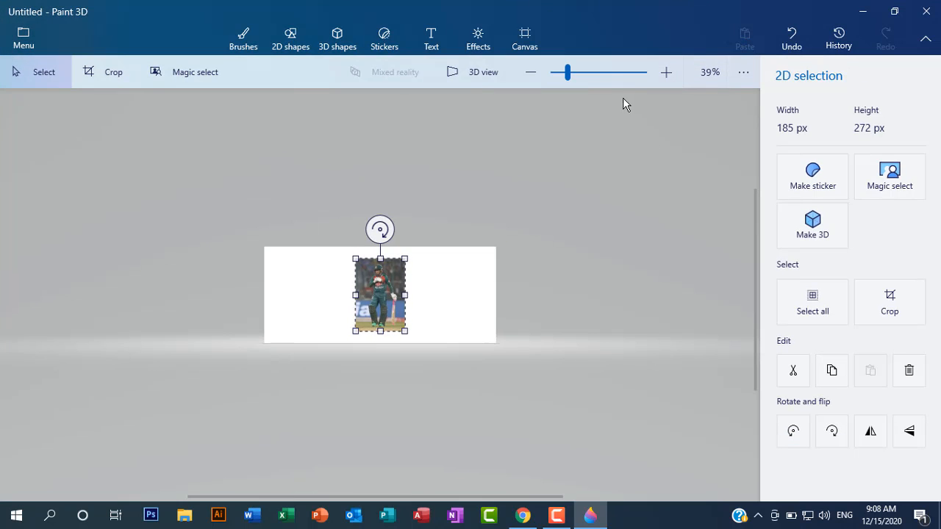
Start a Magic select cutout of the cricketer, keeping the whole photo as the focus area
{"action": "left_click", "coordinate": [665, 74]}
{"action": "left_click", "coordinate": [665, 74]}
{"action": "left_click", "coordinate": [665, 75]}
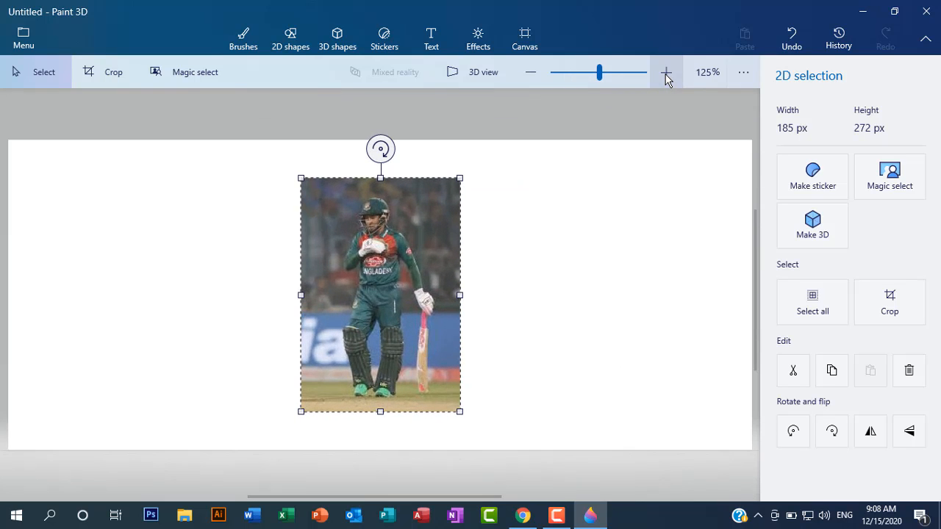
{"action": "left_click", "coordinate": [665, 75]}
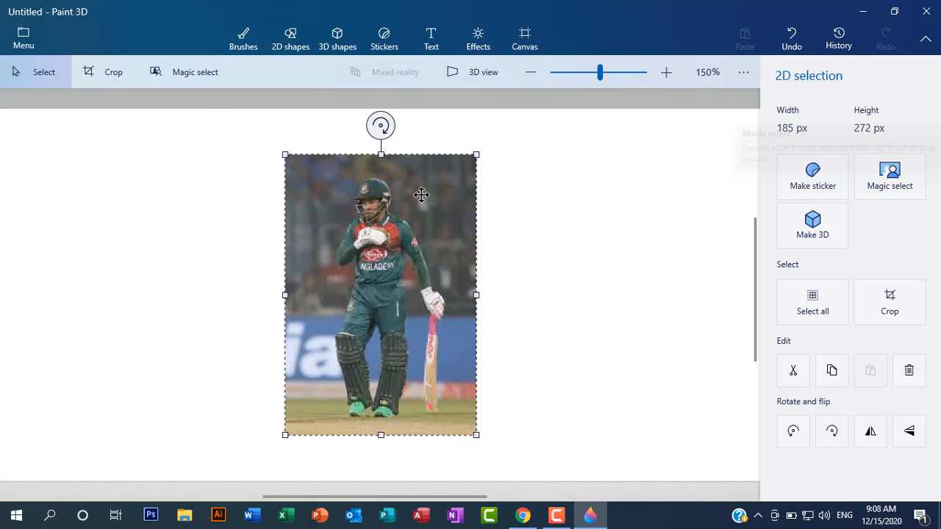
{"action": "left_click", "coordinate": [190, 76]}
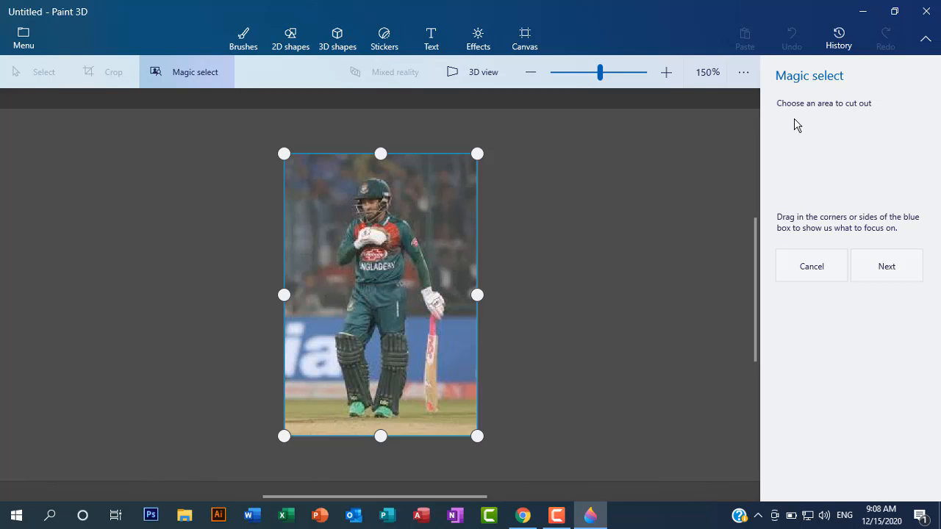
{"action": "left_click", "coordinate": [883, 271]}
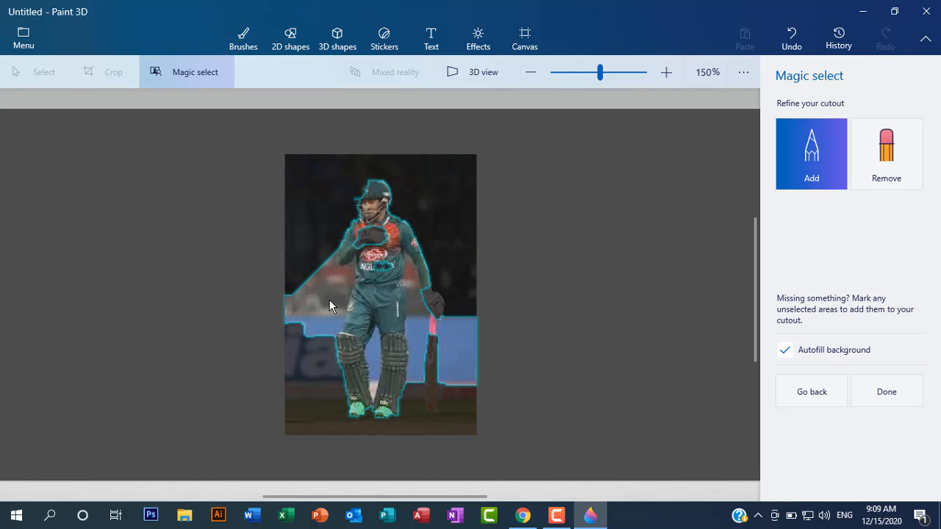
Remove the unwanted background areas on both sides of the cricketer's body from the cutout
{"action": "left_click", "coordinate": [887, 158]}
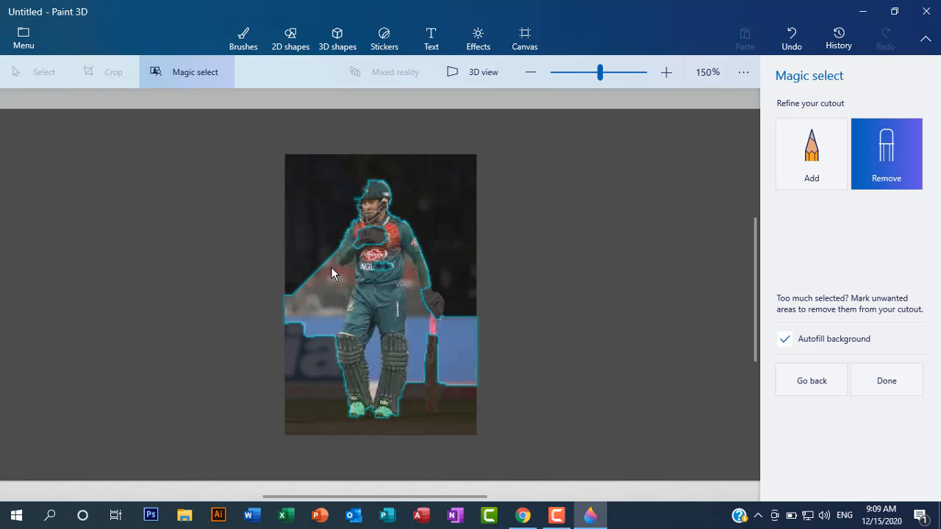
{"action": "left_click_drag", "start_coordinate": [345, 295], "coordinate": [345, 295]}
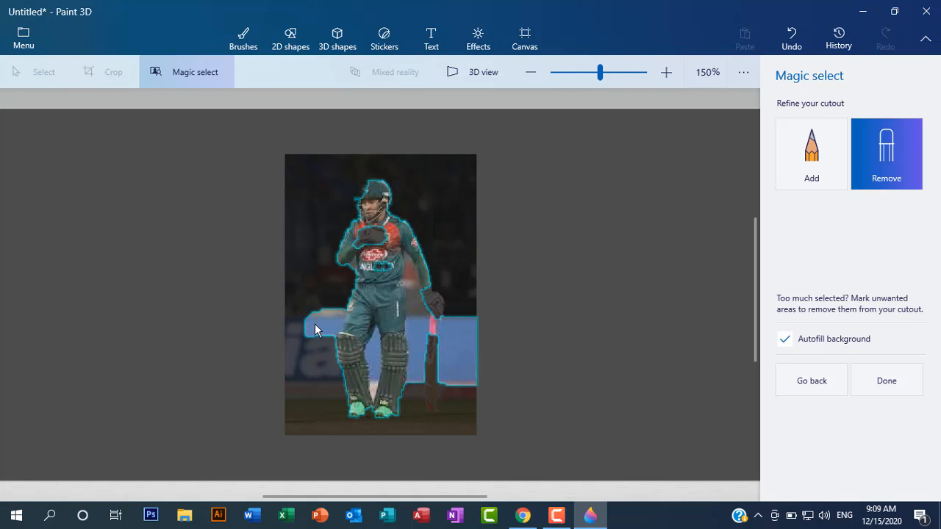
{"action": "left_click_drag", "start_coordinate": [338, 322], "coordinate": [337, 323]}
{"action": "mouse_move", "coordinate": [408, 259]}
{"action": "left_mouse_down"}
{"action": "mouse_move", "coordinate": [420, 334]}
{"action": "mouse_move", "coordinate": [413, 376]}
{"action": "left_mouse_up"}
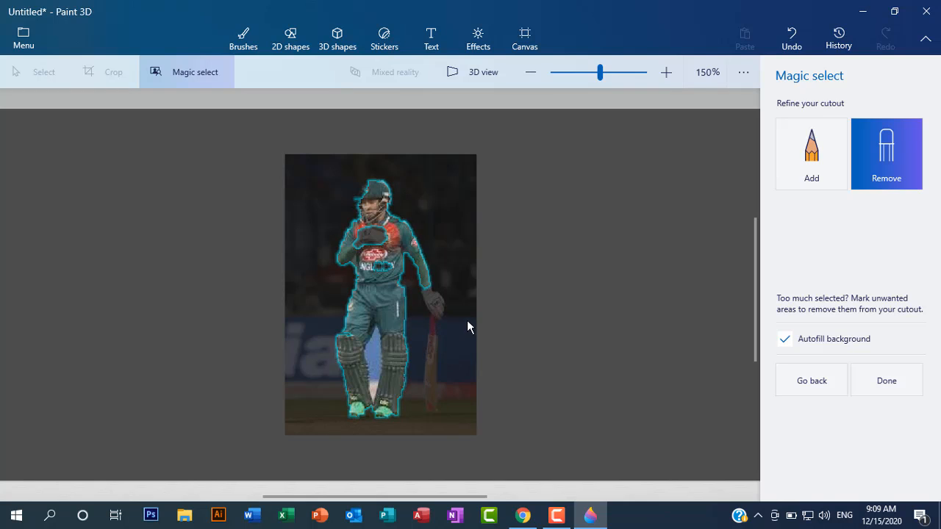
Add the cricketer's lowered glove and the bat to the cutout, excluding the background patch beside the bat
{"action": "left_click", "coordinate": [811, 165]}
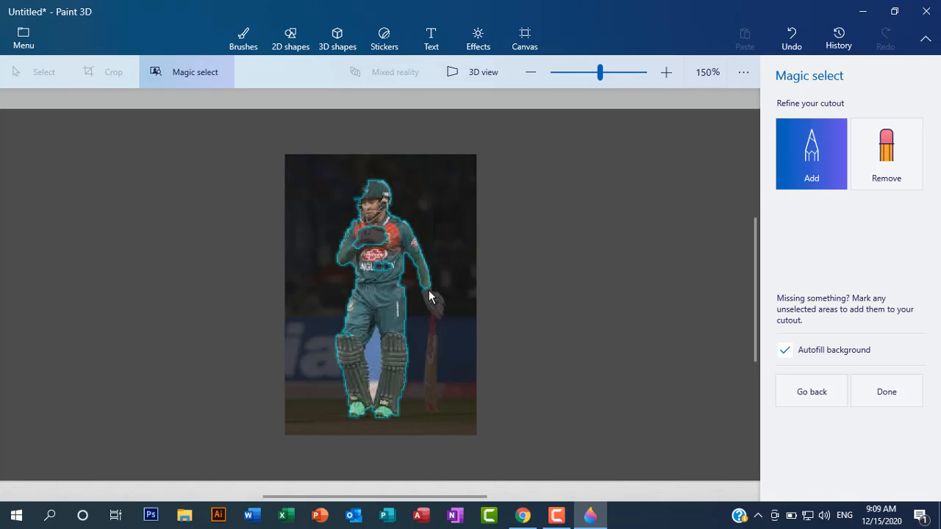
{"action": "left_click_drag", "start_coordinate": [436, 301], "coordinate": [439, 314]}
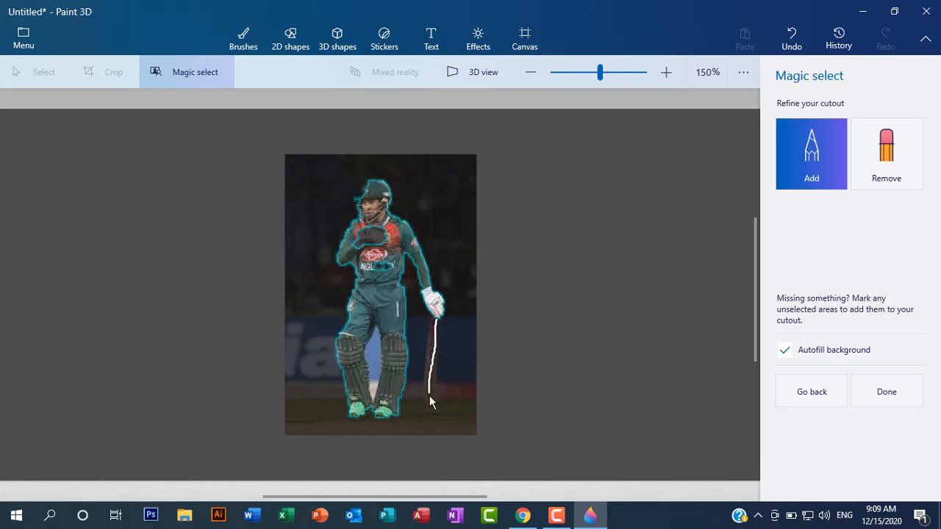
{"action": "left_click_drag", "start_coordinate": [434, 405], "coordinate": [439, 414]}
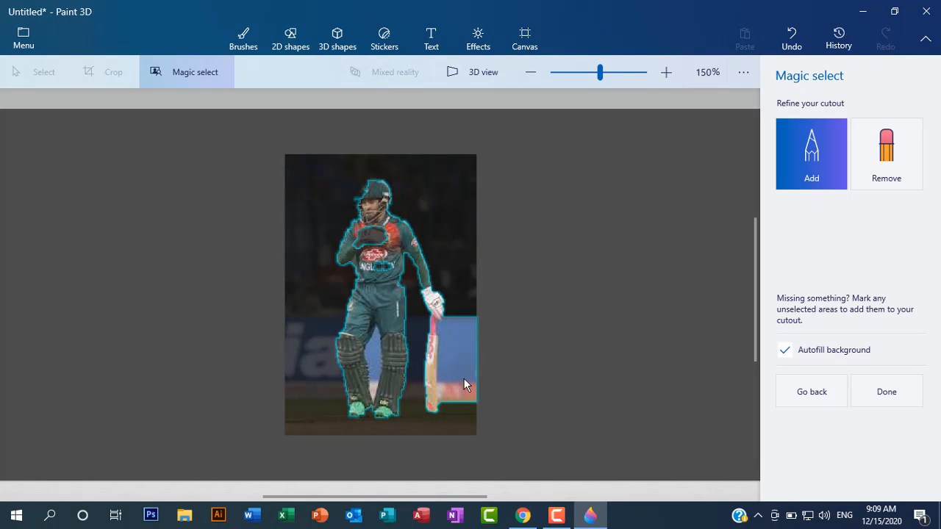
{"action": "left_click", "coordinate": [887, 144]}
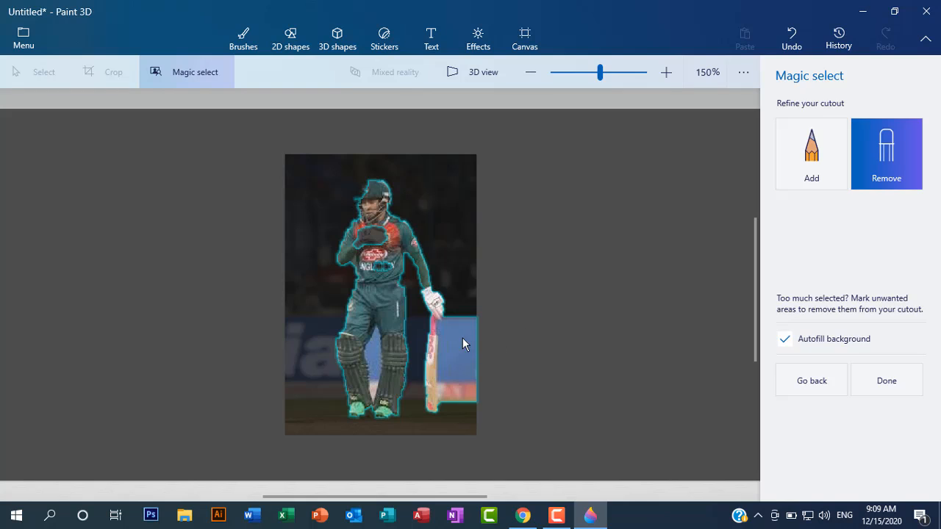
{"action": "left_click_drag", "start_coordinate": [451, 333], "coordinate": [449, 360]}
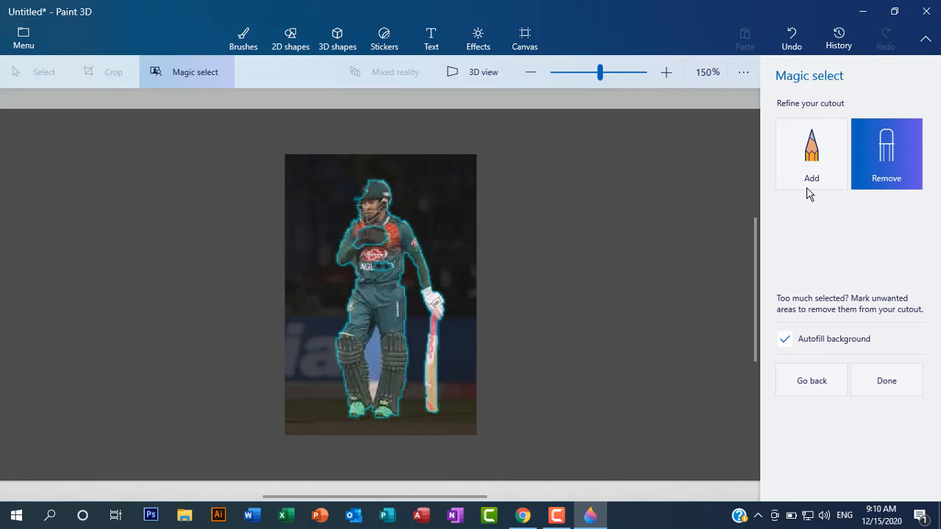
Add the missing back part of the helmet to the cutout and finish it with Autofill background enabled
{"action": "left_click", "coordinate": [811, 165]}
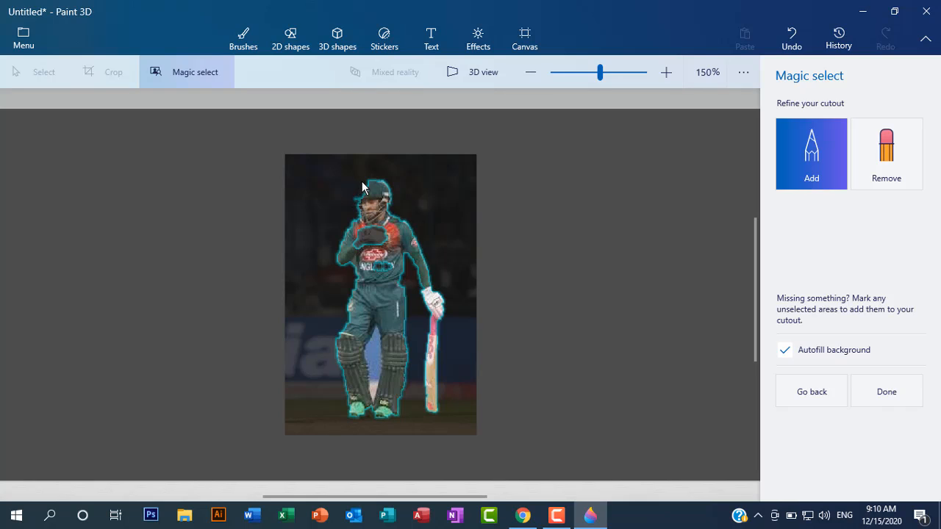
{"action": "left_click_drag", "start_coordinate": [364, 181], "coordinate": [356, 198]}
{"action": "left_click_drag", "start_coordinate": [353, 194], "coordinate": [354, 200]}
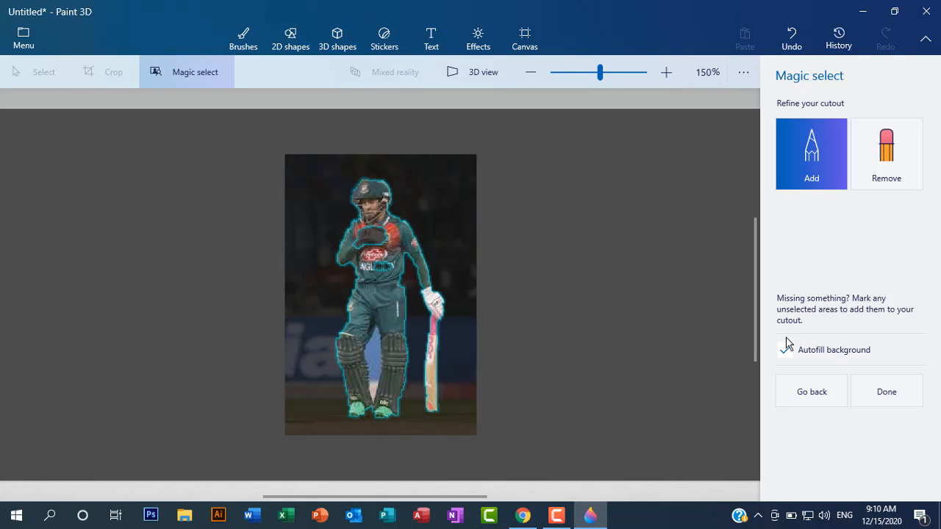
{"action": "left_click", "coordinate": [888, 397]}
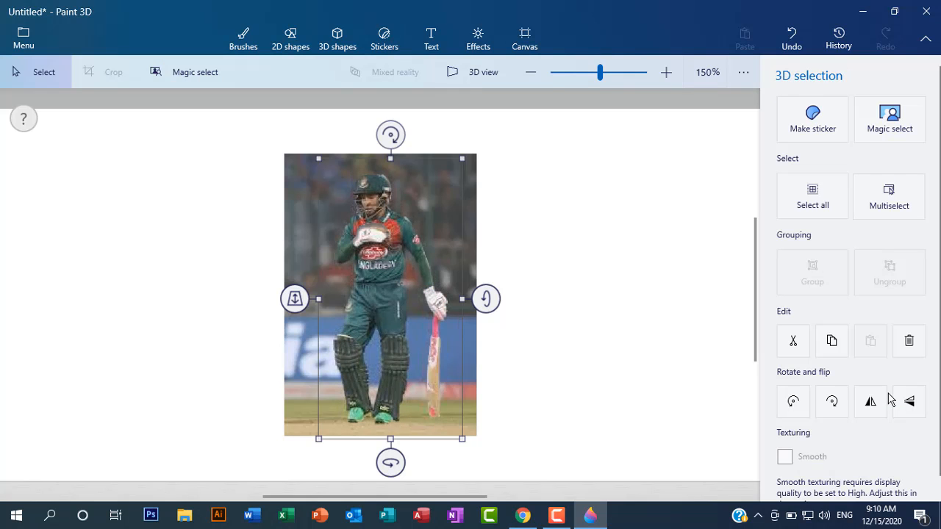
Move the cricketer cutout onto the white canvas area right of the photo and copy it
{"action": "left_click_drag", "start_coordinate": [377, 296], "coordinate": [541, 306]}
{"action": "left_click_drag", "start_coordinate": [416, 306], "coordinate": [579, 307]}
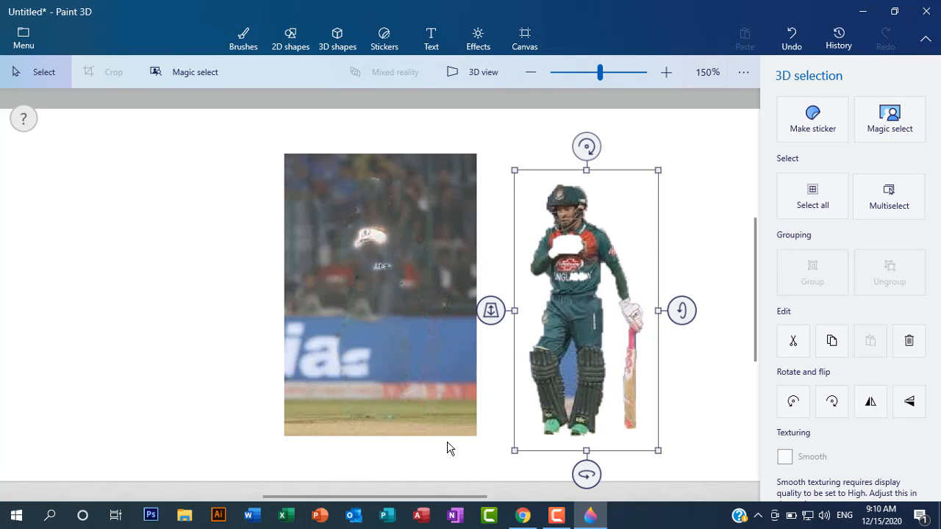
{"action": "key", "text": "ctrl"}
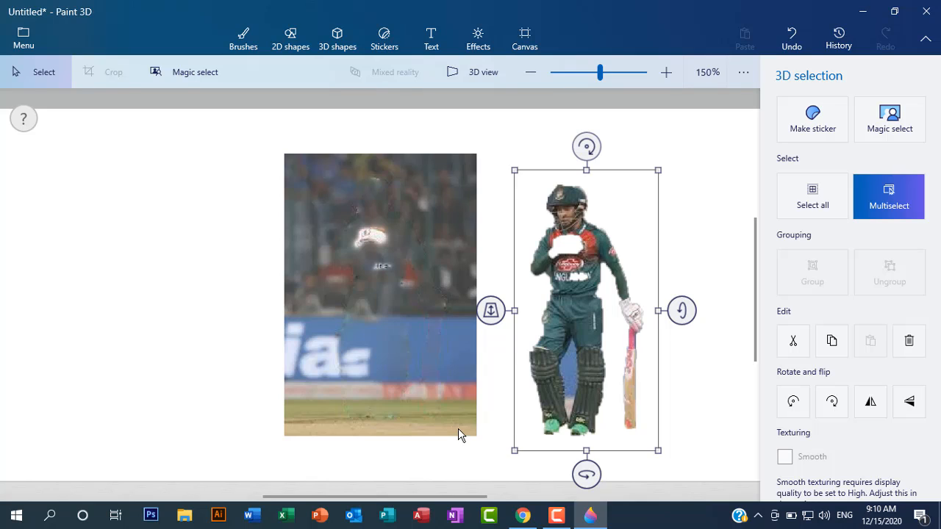
{"action": "key", "text": "ctrl+c"}
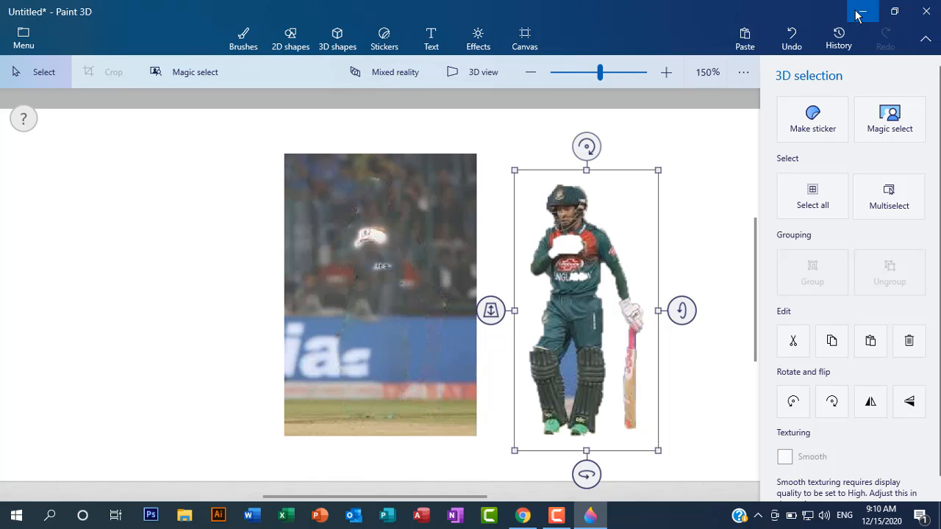
Minimize the project window and open the classic Paint app
{"action": "left_click", "coordinate": [254, 518]}
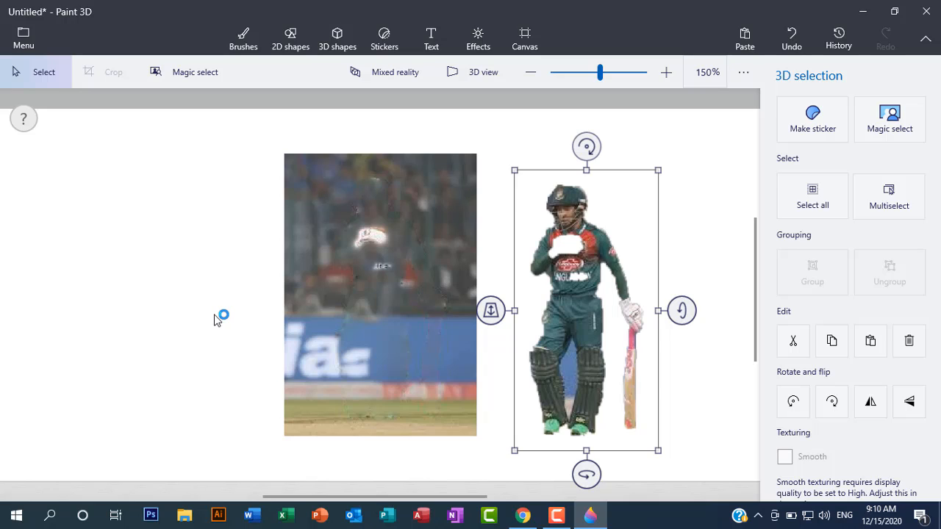
{"action": "left_click", "coordinate": [864, 16]}
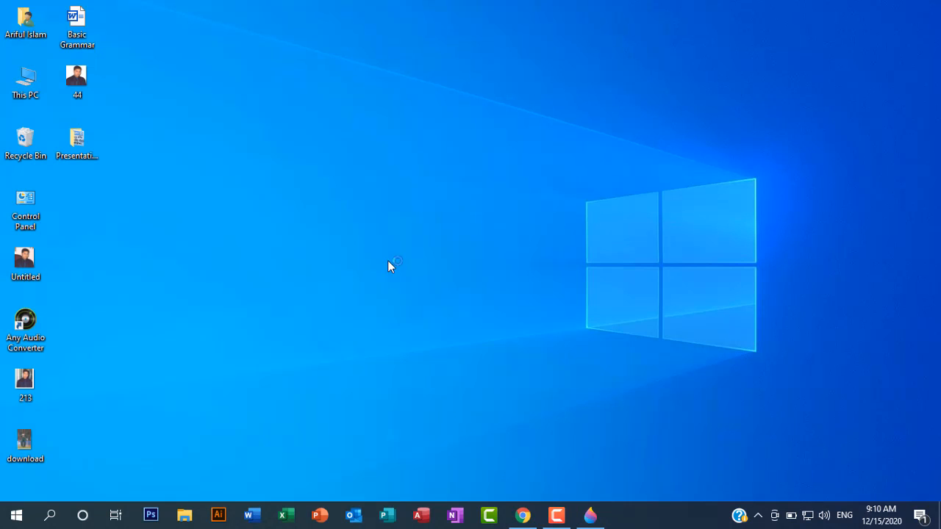
{"action": "left_click", "coordinate": [20, 519]}
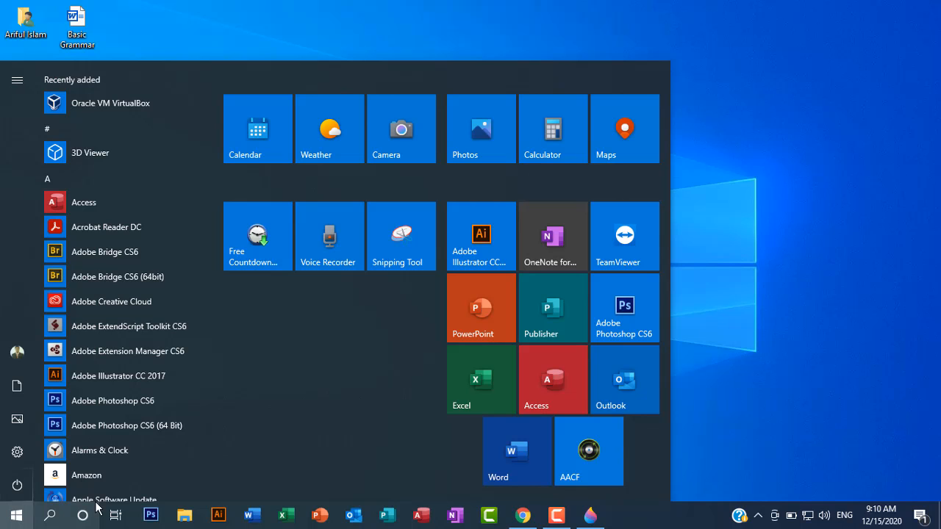
{"action": "left_click", "coordinate": [50, 517]}
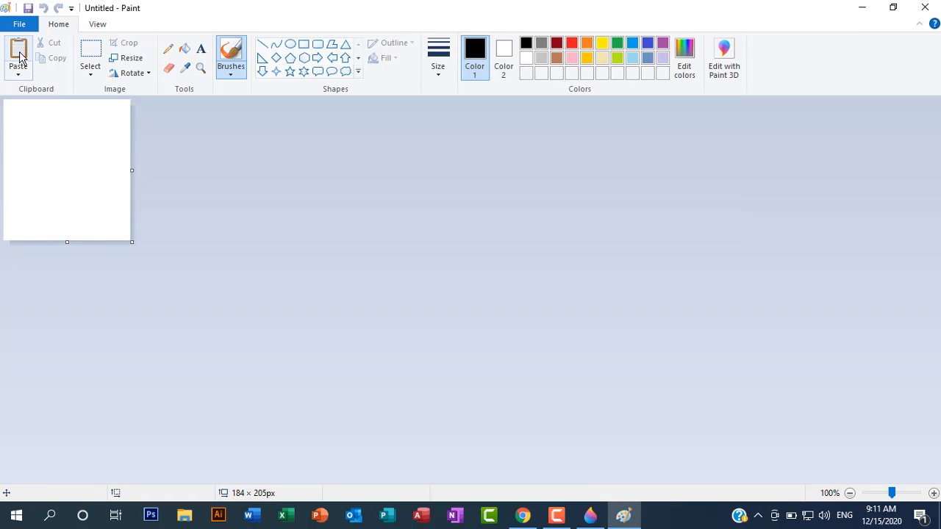
Paste the copied cricketer onto the canvas and narrow the canvas to about 126 px wide to fit the figure
{"action": "left_click", "coordinate": [19, 51]}
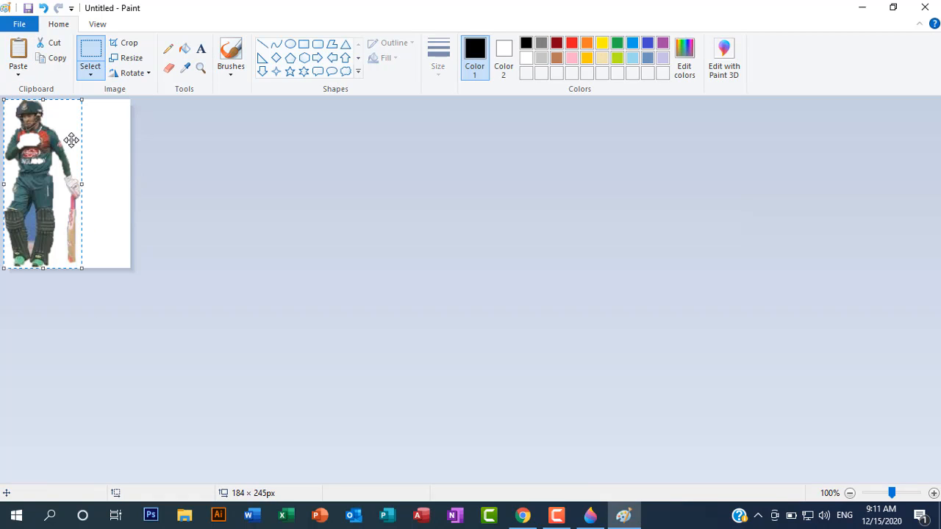
{"action": "left_click", "coordinate": [144, 186]}
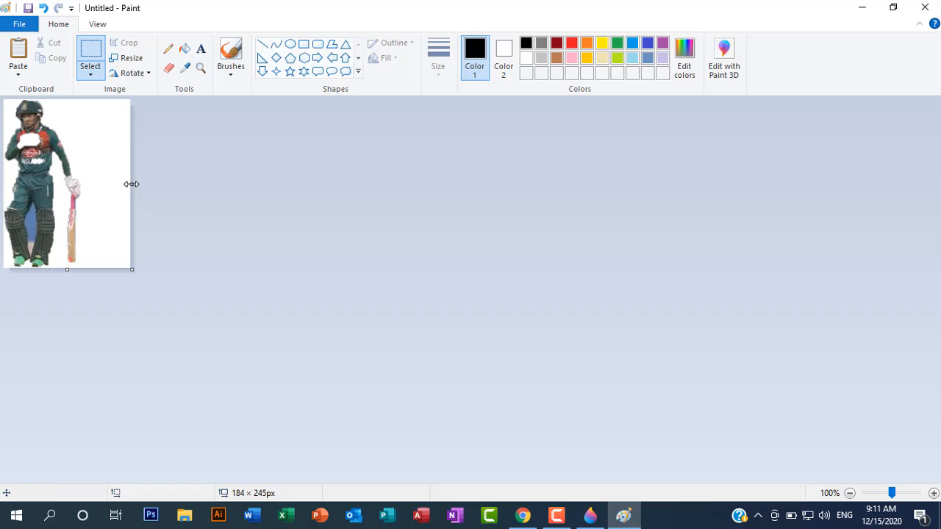
{"action": "left_click_drag", "start_coordinate": [132, 184], "coordinate": [92, 184]}
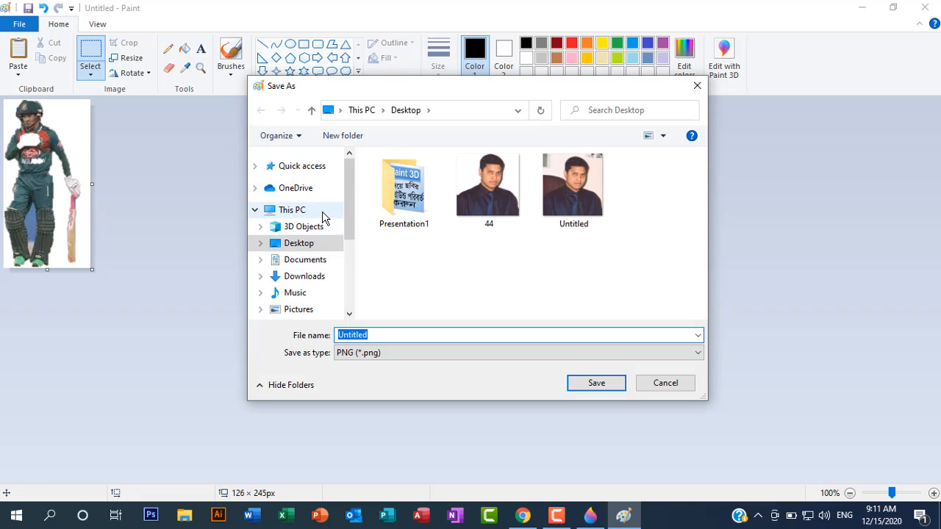
Try to save the picture on the Desktop as a PNG named Untitled, declining to replace the existing file
{"action": "left_click", "coordinate": [298, 241]}
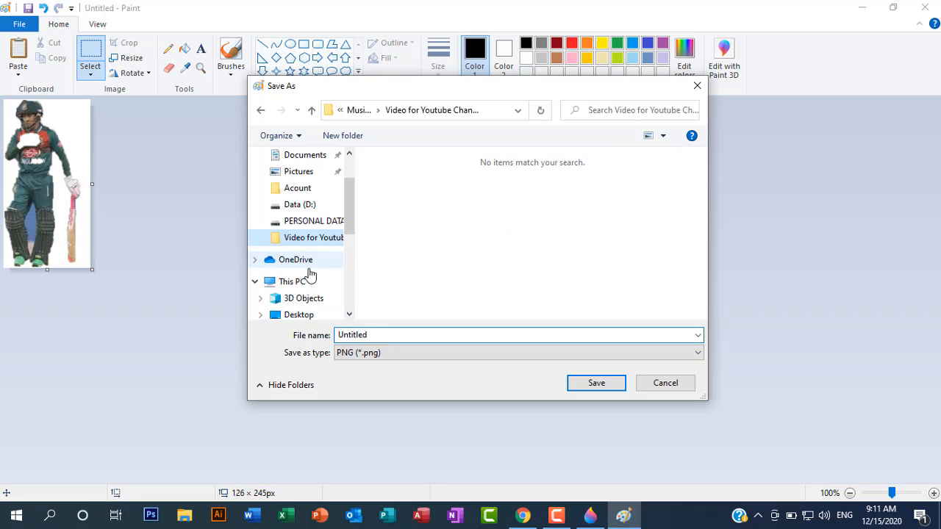
{"action": "left_click_drag", "start_coordinate": [348, 210], "coordinate": [351, 179]}
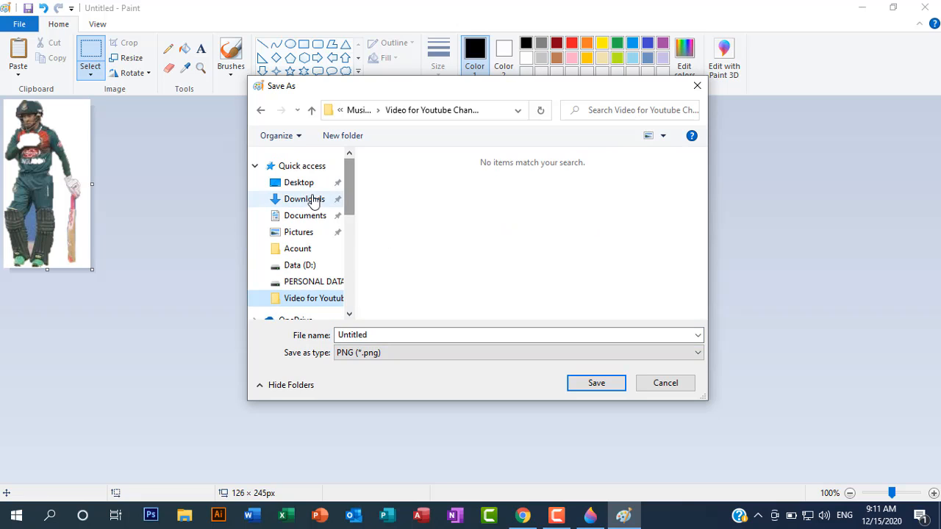
{"action": "left_click", "coordinate": [298, 184]}
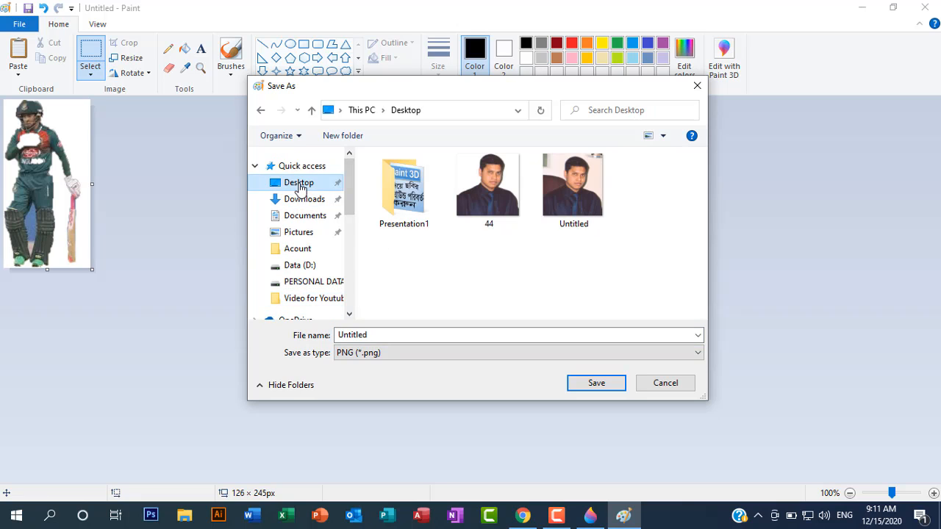
{"action": "left_click", "coordinate": [596, 384]}
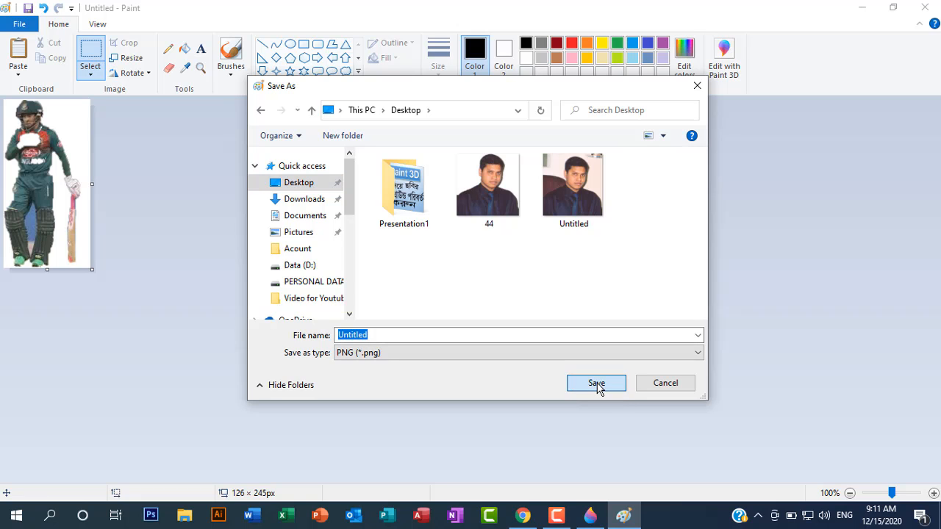
{"action": "left_click", "coordinate": [552, 259]}
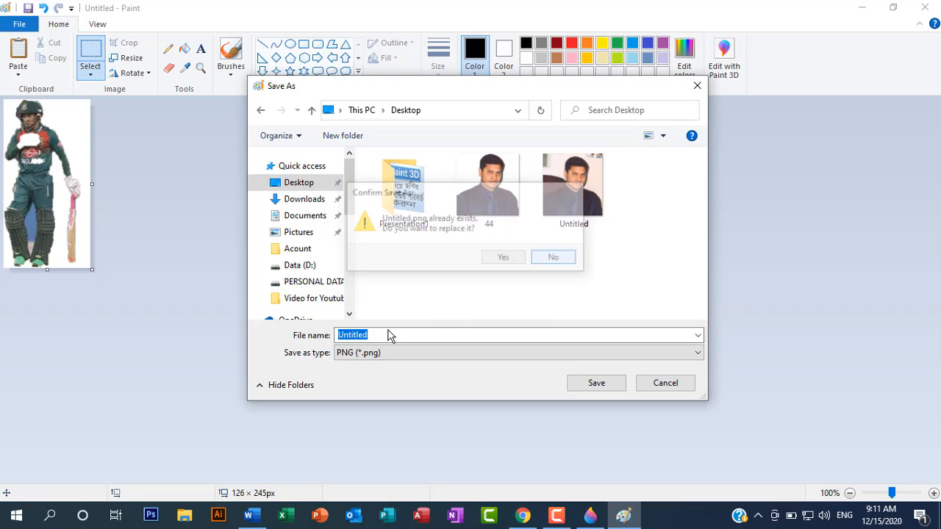
Replace the file name with 14 and save the cricketer picture as a PNG on the Desktop
{"action": "left_click", "coordinate": [372, 335]}
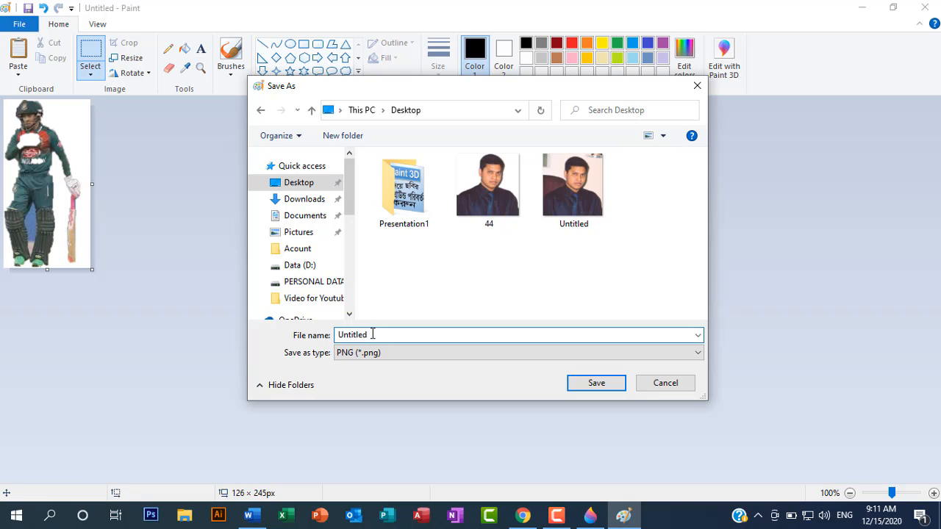
{"action": "key", "text": "BackSpace"}
{"action": "key", "text": "BackSpace"}
{"action": "key", "text": "BackSpace"}
{"action": "key", "text": "BackSpace"}
{"action": "key", "text": "BackSpace"}
{"action": "key", "text": "BackSpace"}
{"action": "key", "text": "BackSpace"}
{"action": "key", "text": "BackSpace"}
{"action": "left_click", "coordinate": [588, 388]}
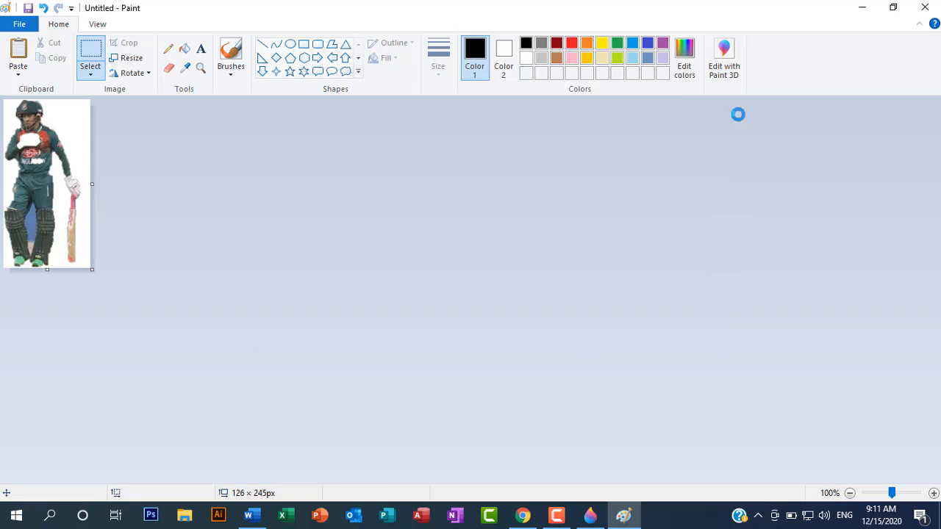
Minimize Paint, then paste the copied cricketer cutout into a new blank Word document and select the picture
{"action": "left_click", "coordinate": [860, 9]}
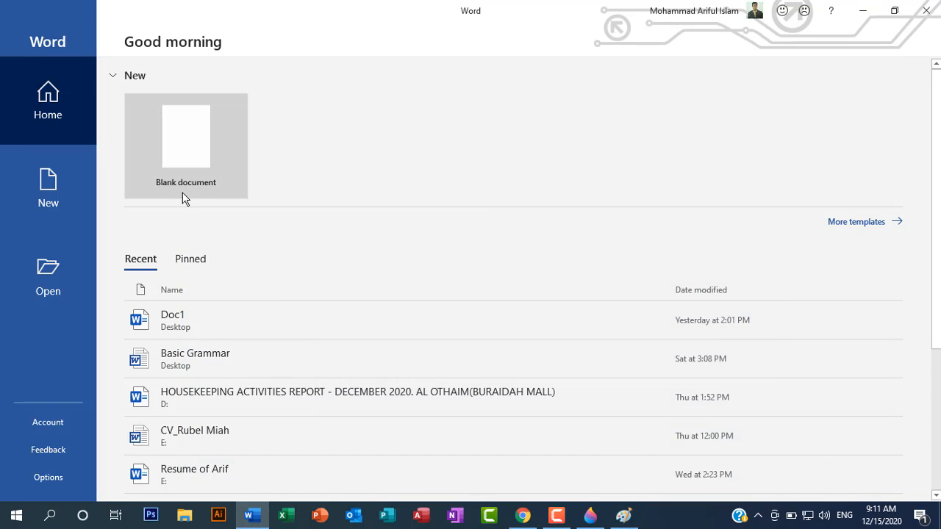
{"action": "left_click", "coordinate": [192, 156]}
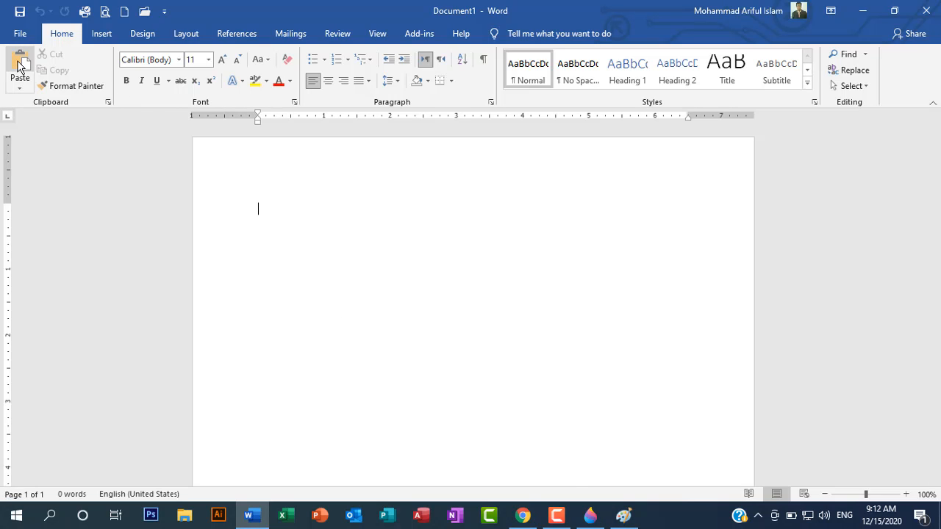
{"action": "left_click", "coordinate": [20, 66]}
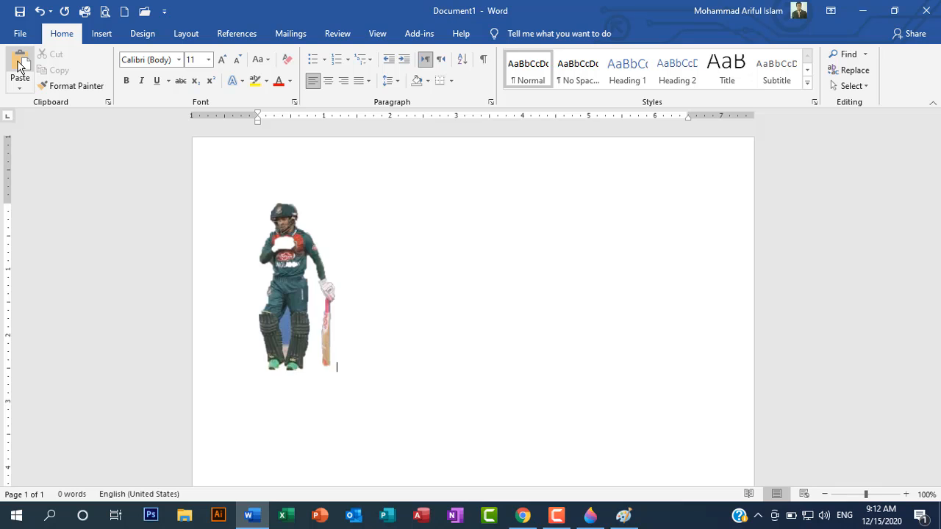
{"action": "left_click", "coordinate": [323, 307]}
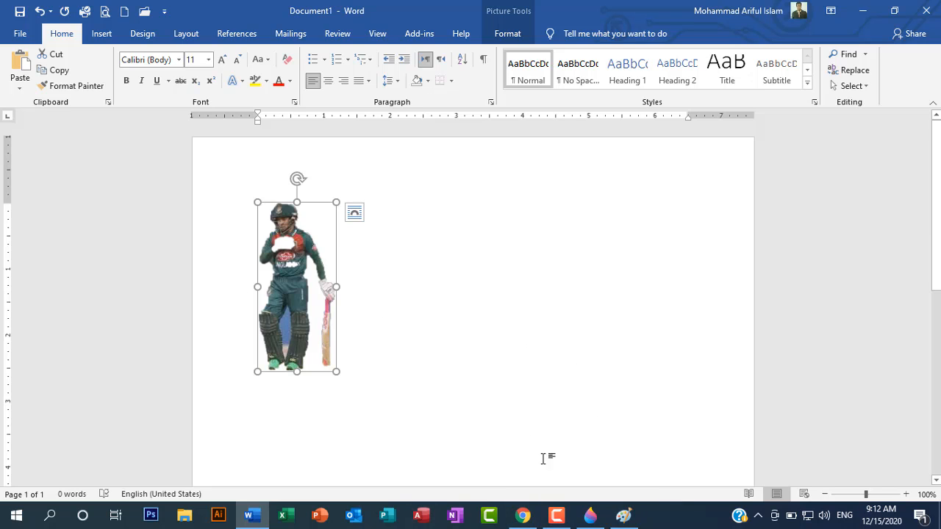
{"action": "mouse_move", "coordinate": [559, 520]}
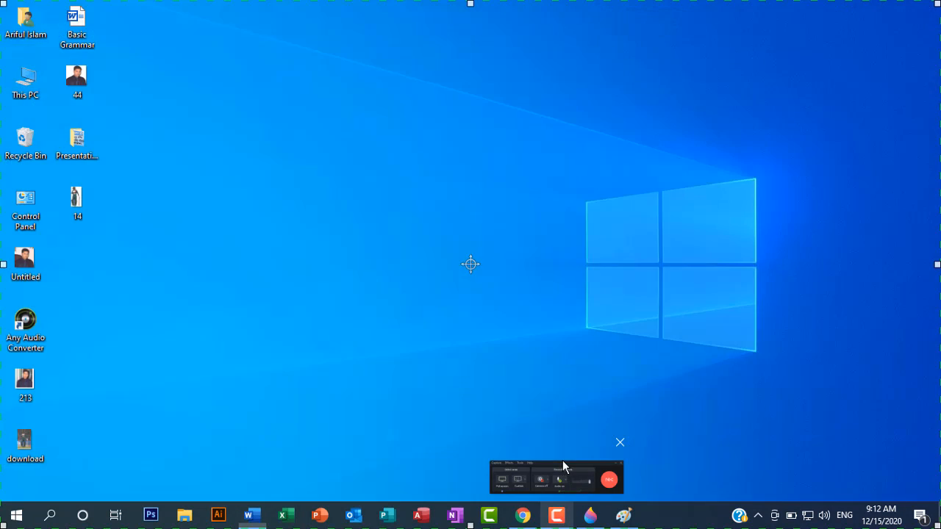
{"action": "left_click", "coordinate": [563, 461]}
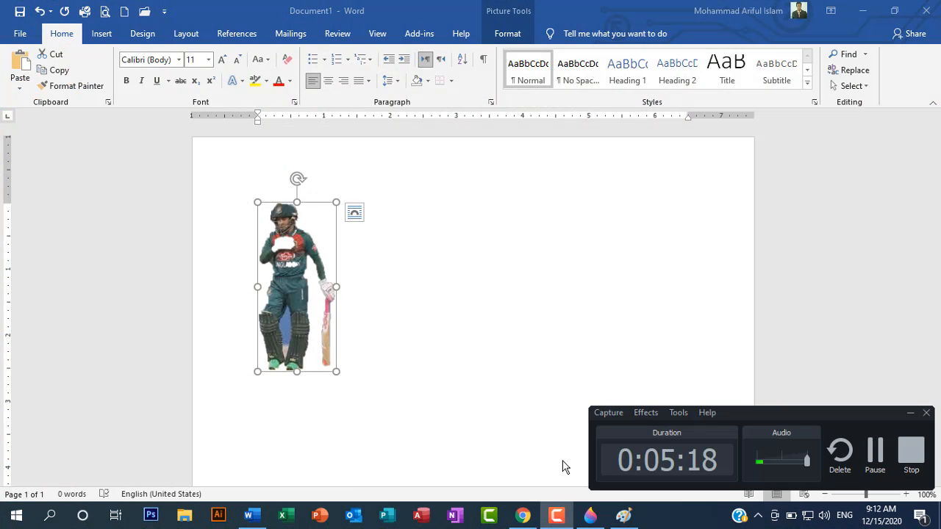